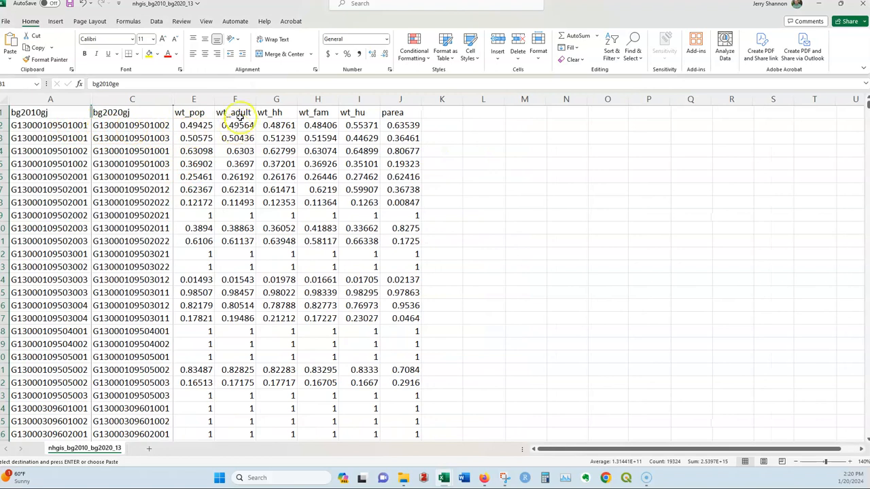
Step: Hide columns F through J, from wt_adult to parea, in the block group crosswalk sheet
drag(235, 99, 387, 106)
click(241, 112)
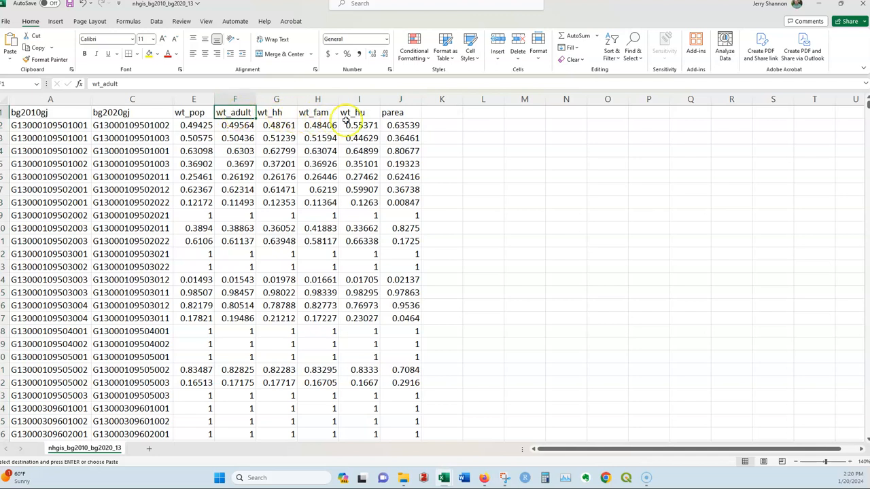
drag(235, 100, 406, 105)
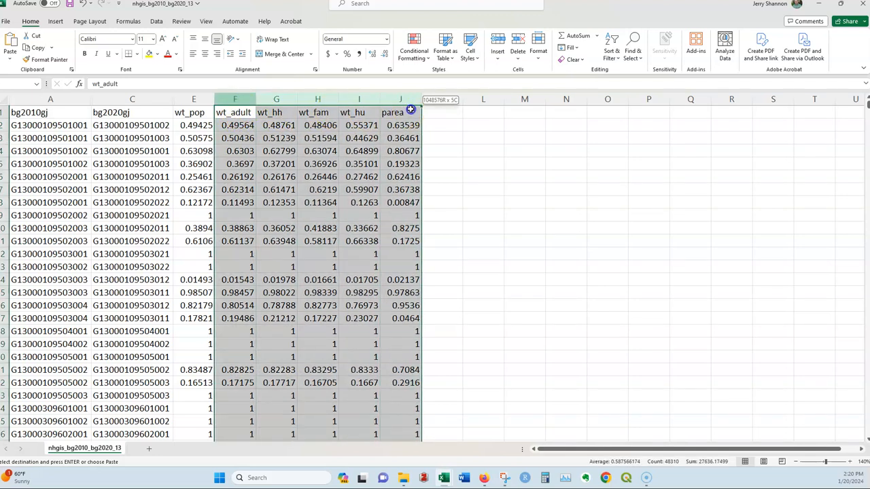
right_click(404, 100)
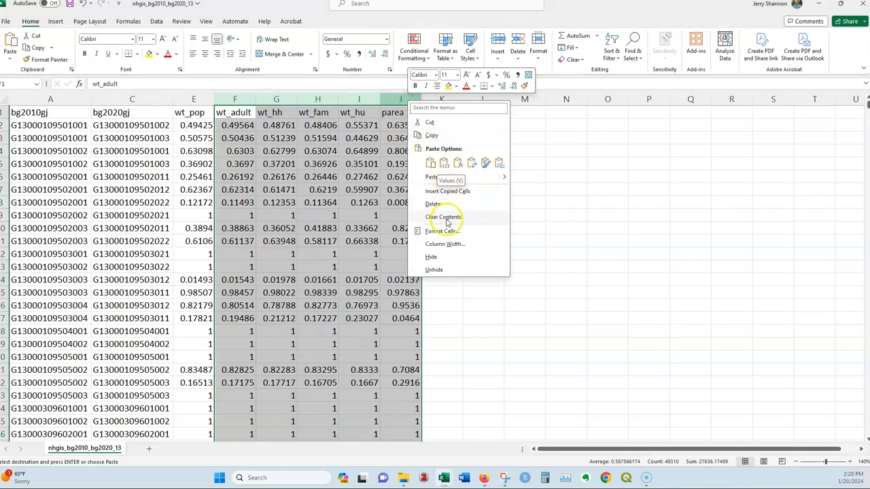
click(432, 257)
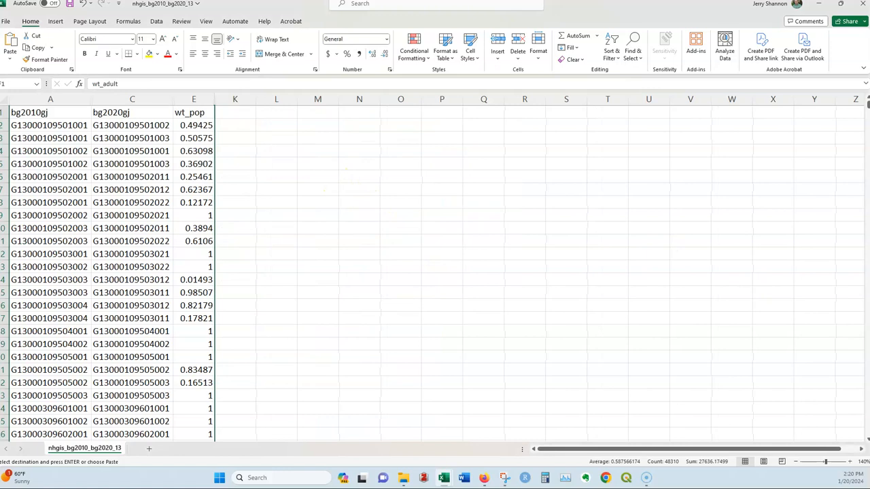
Step: In the nhgis0172_ds191_20125_blck_grp_2010 workbook, delete columns B through Y between GISJOIN and ugrad_pop, and fit column A to its contents
key(ctrl+n)
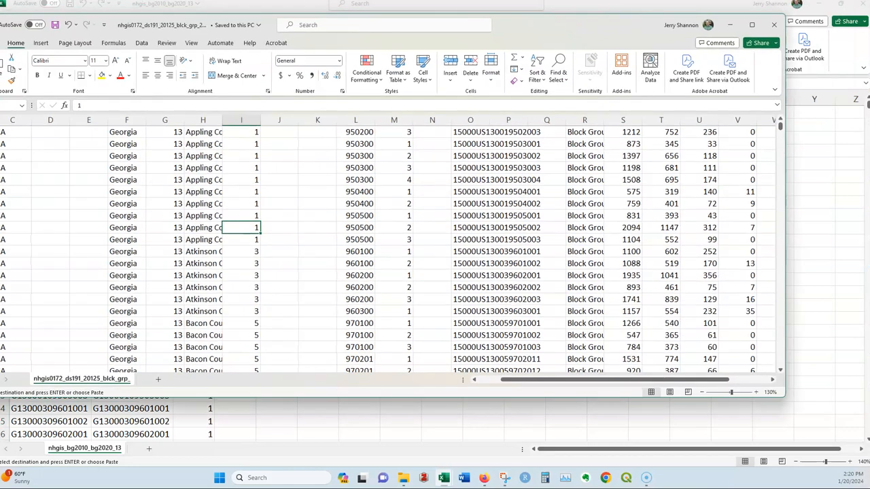
click(751, 25)
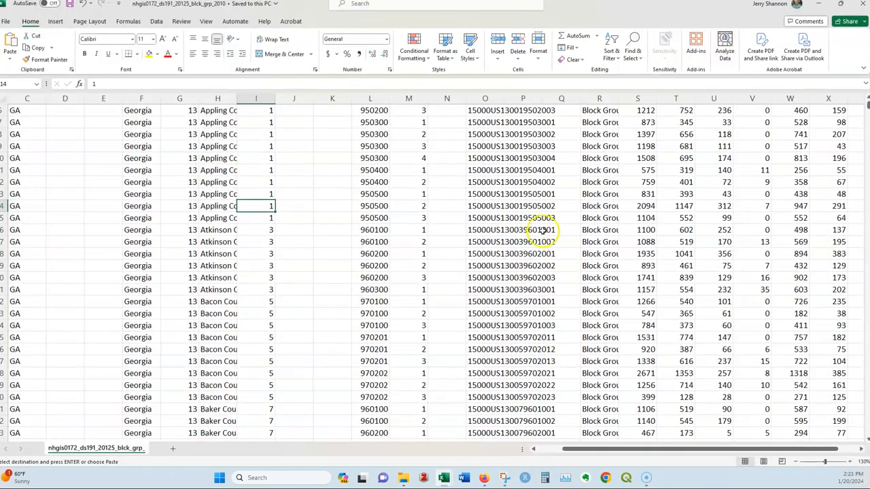
scroll(636, 350, up, 2)
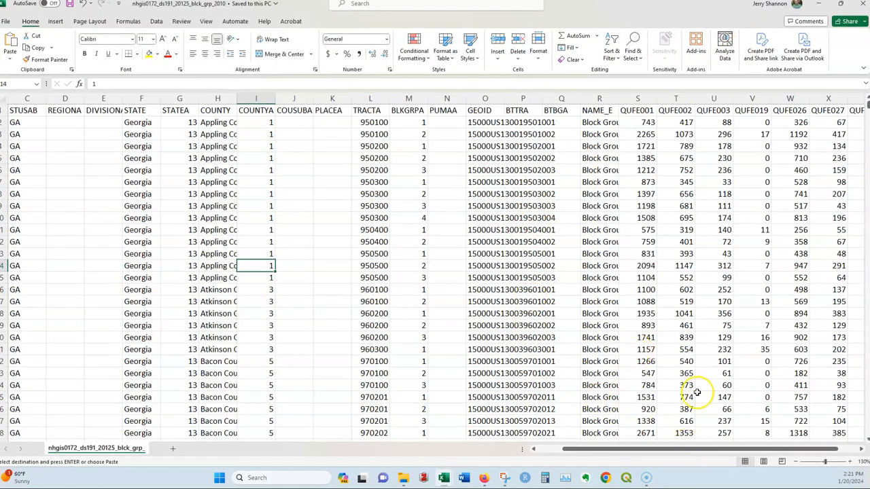
drag(686, 454, 724, 453)
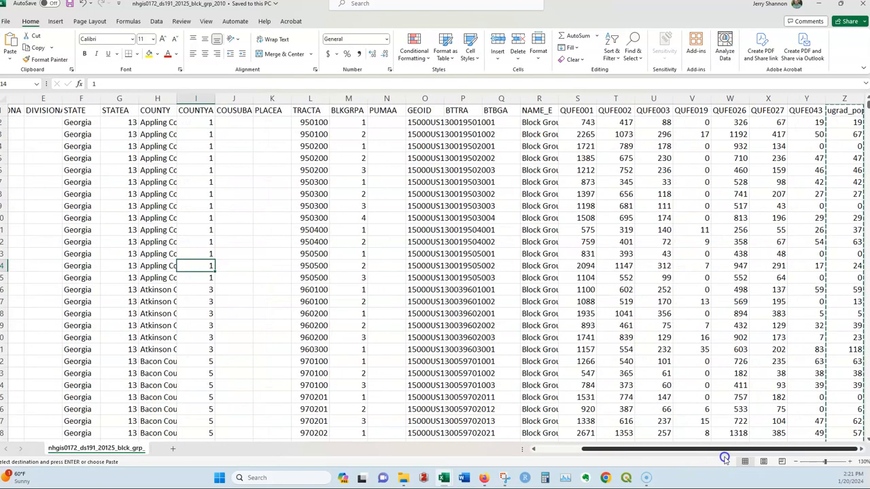
click(807, 101)
drag(807, 101, 63, 100)
right_click(62, 100)
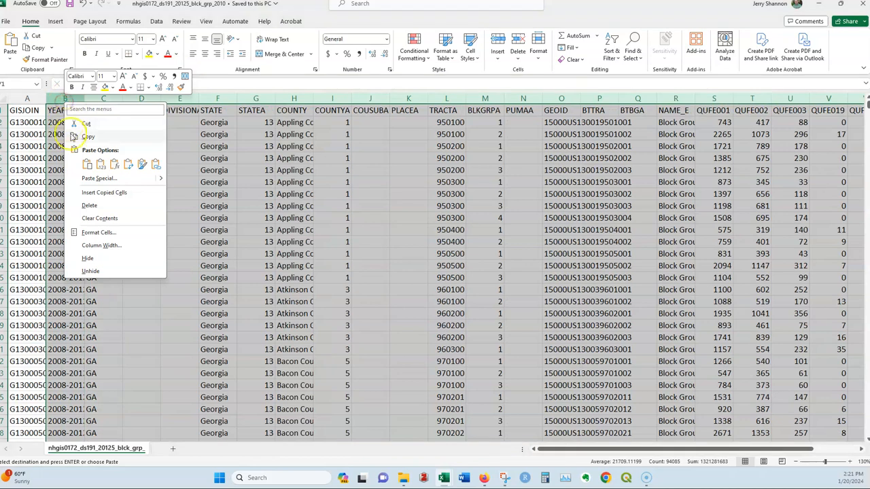
click(97, 206)
click(61, 136)
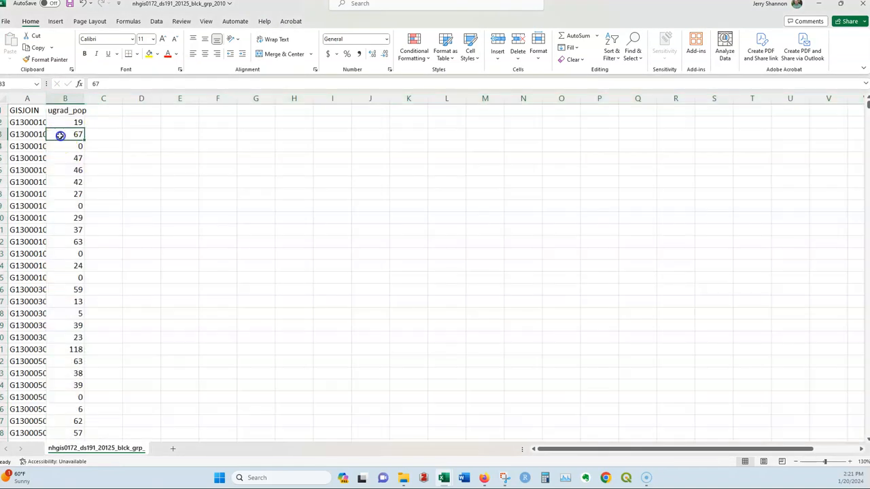
double_click(45, 99)
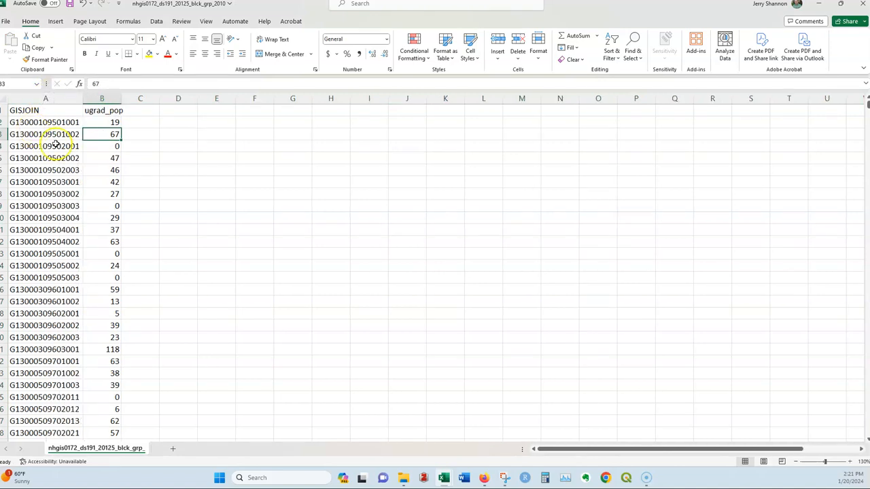
Step: Copy the GISJOIN and ugrad_pop columns into columns R and S of the nhgis_bg2010_bg2020_13 workbook
drag(65, 99, 107, 101)
key(ctrl+c)
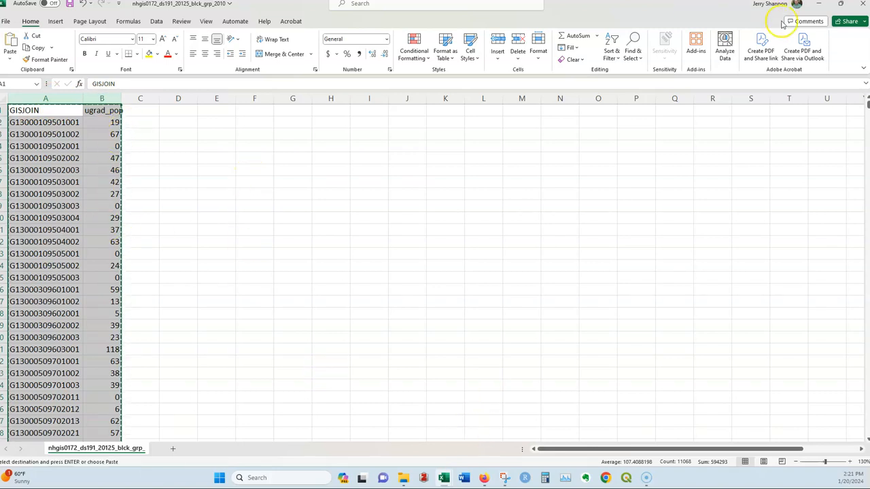
click(818, 3)
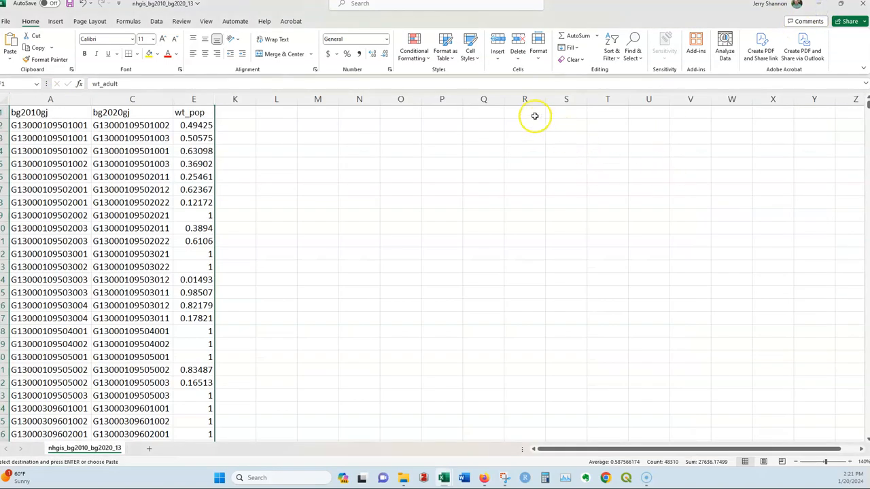
drag(524, 100, 566, 100)
key(ctrl+v)
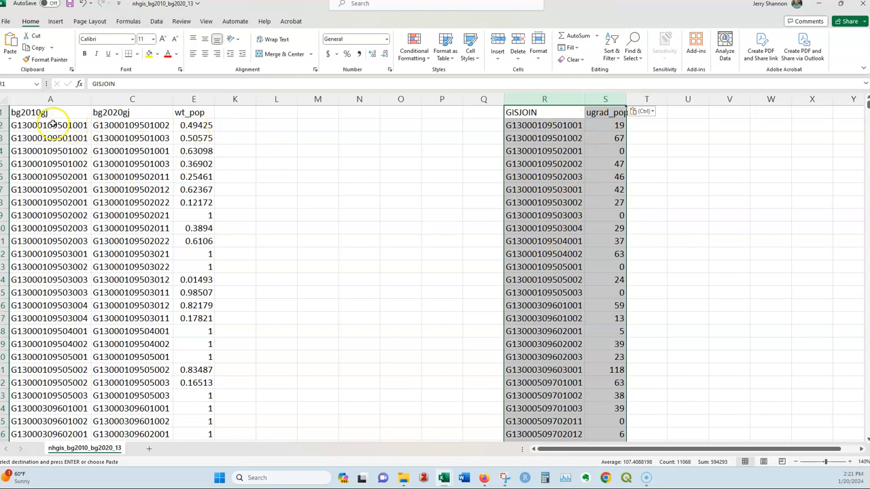
Step: Enter =VLOOKUP(A2,R:S,2,FALSE) in K2 and fill the formula down column K for all block groups
click(253, 126)
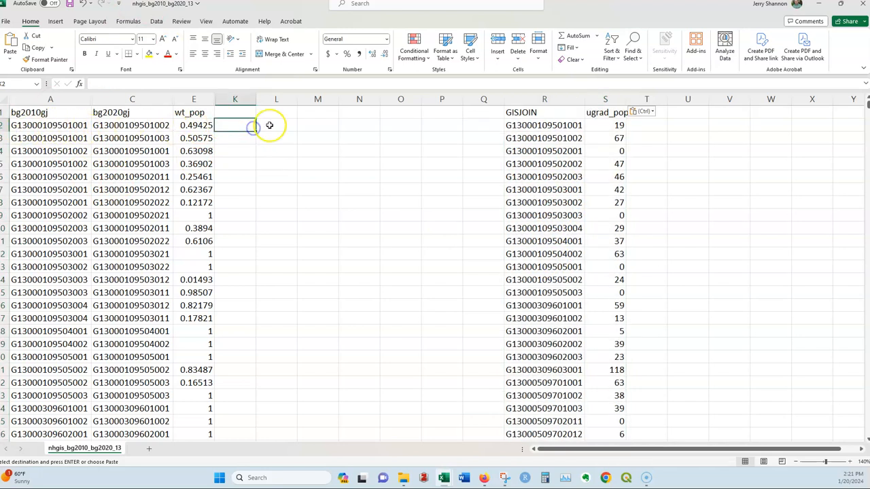
text(=)
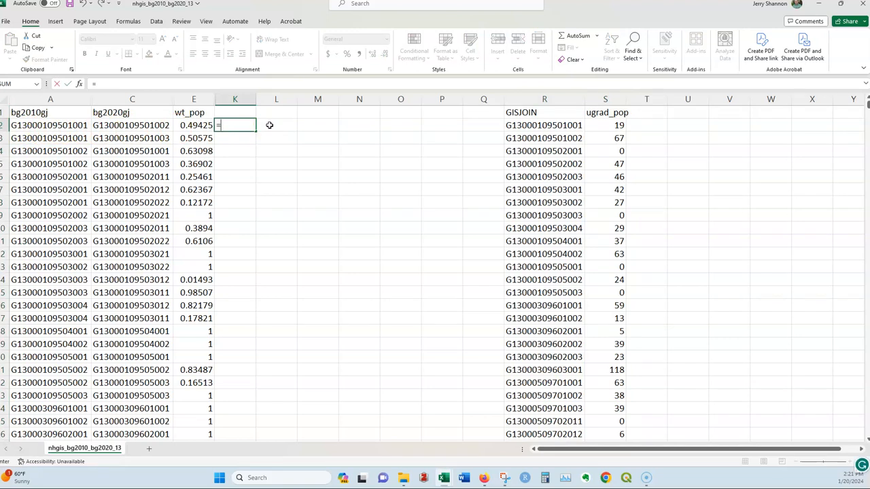
text(vlookup()
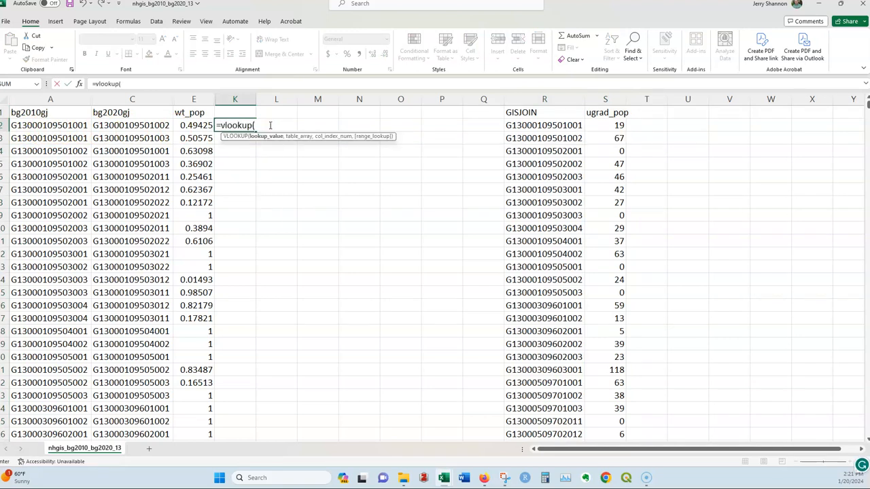
click(62, 125)
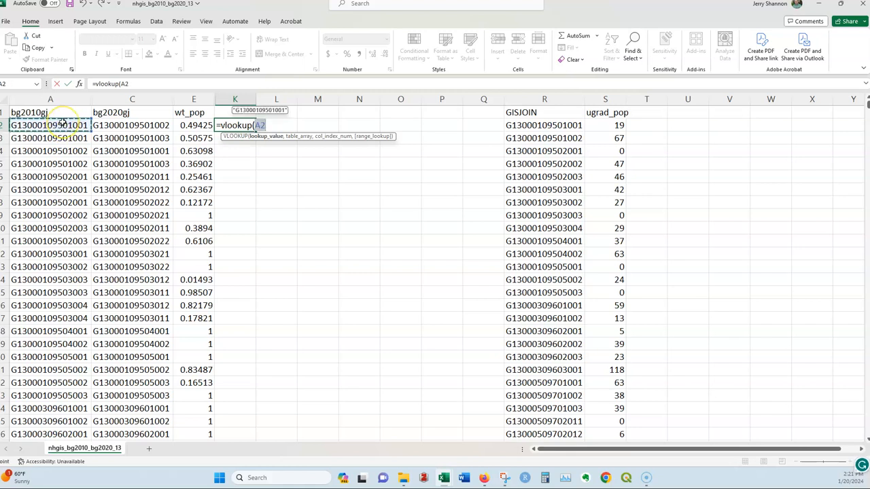
text(,)
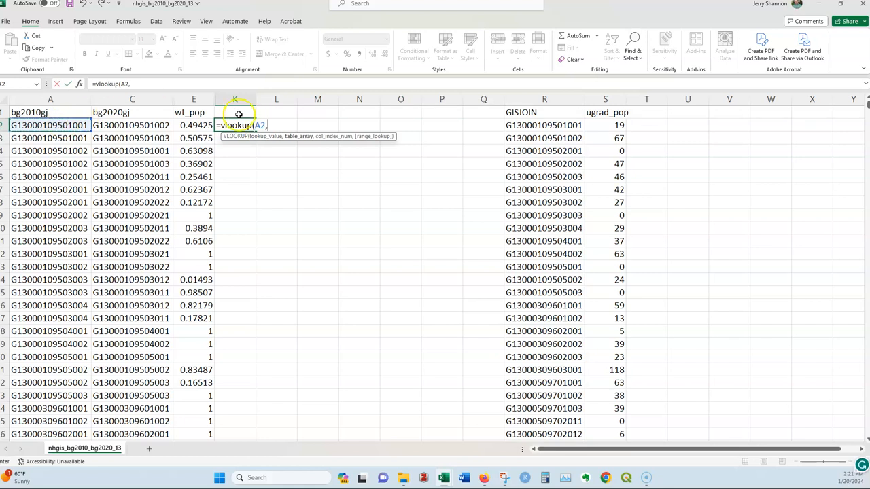
click(518, 100)
drag(517, 99, 607, 98)
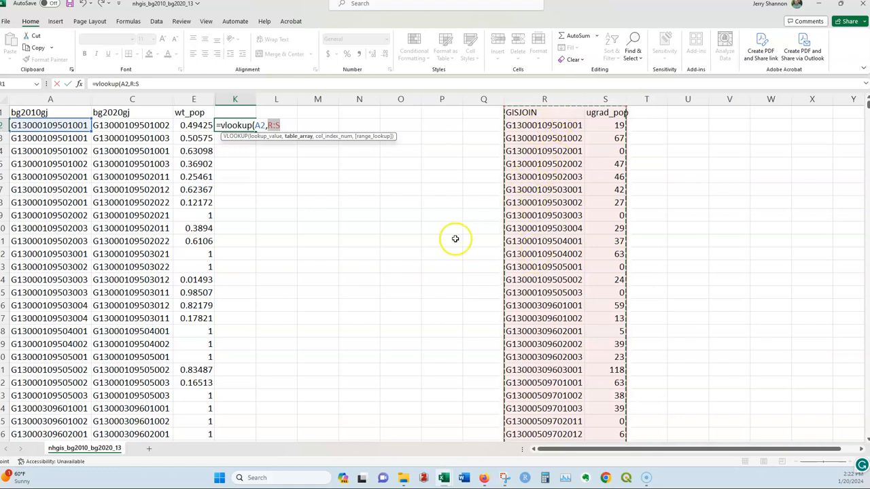
click(288, 126)
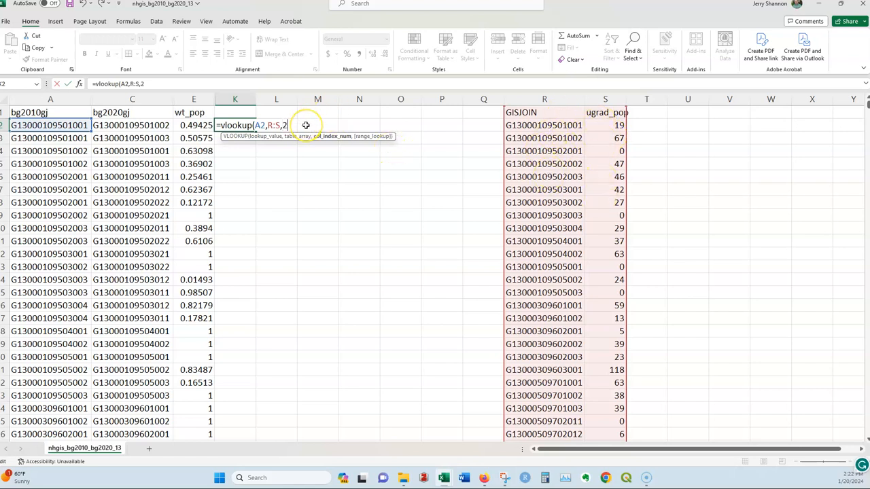
text(,false))
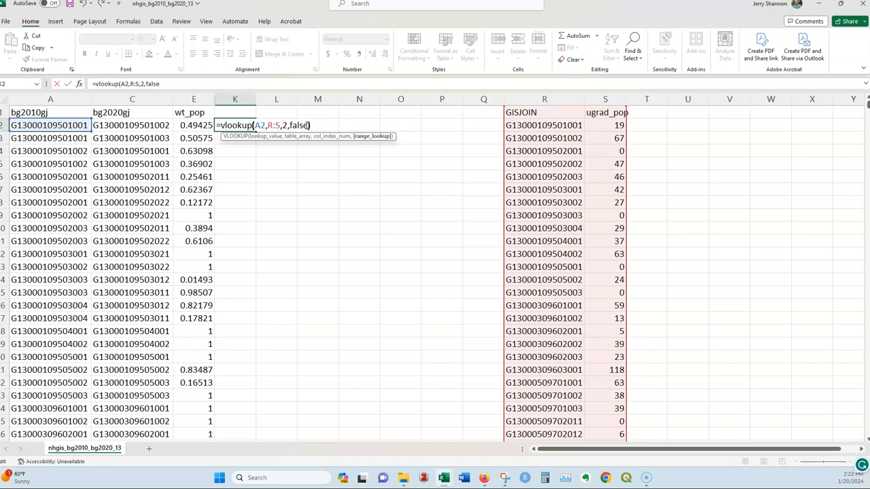
key(Return)
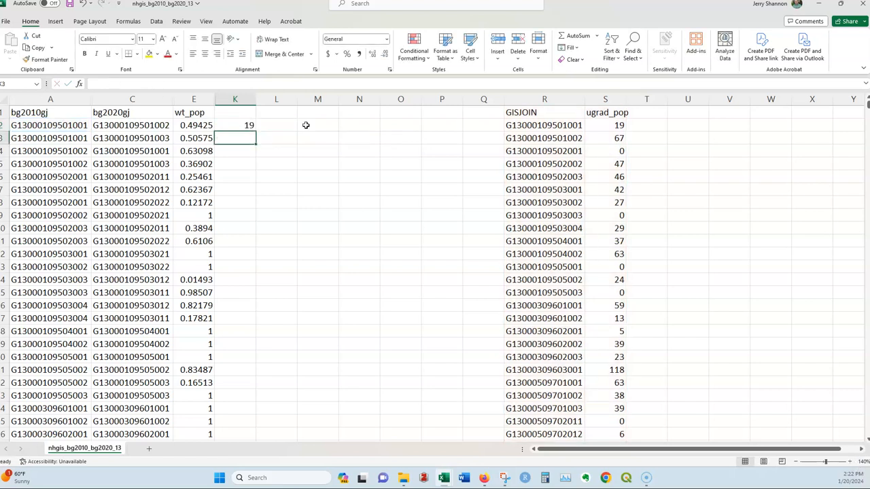
click(249, 125)
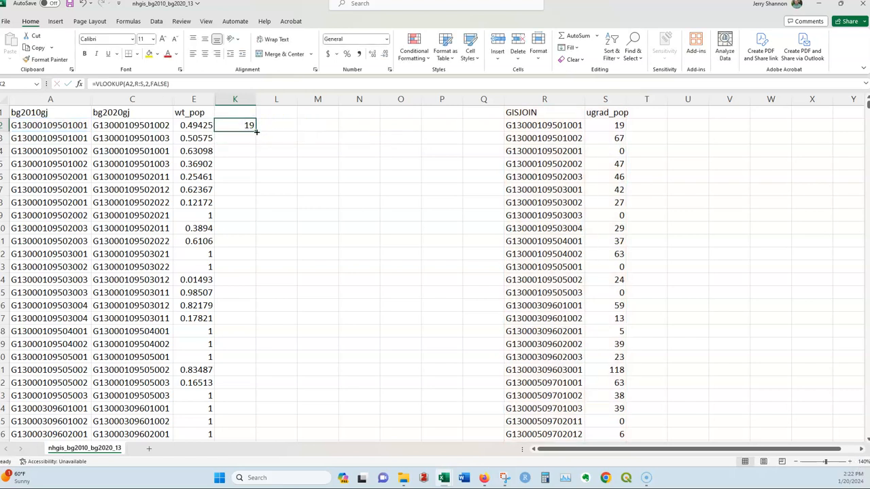
double_click(256, 129)
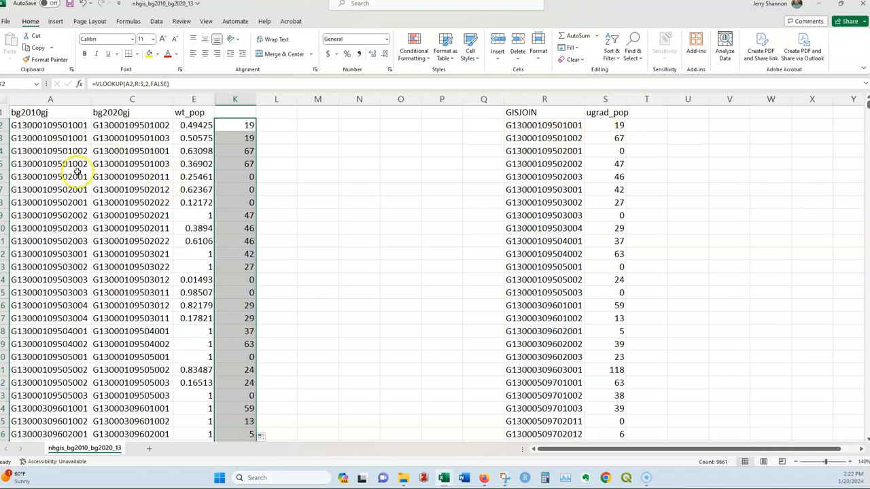
Step: Enter =E2*K2 in L2 to weight the undergraduate population, and fill the formula down column L
click(283, 130)
text(=)
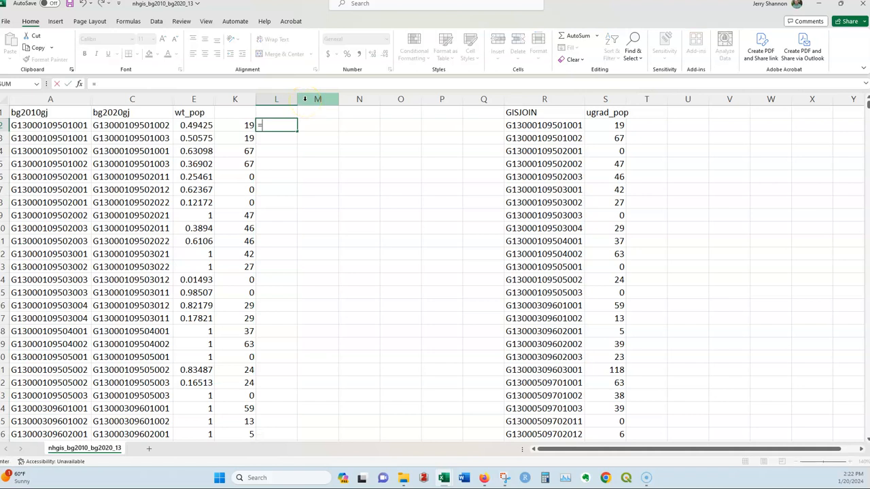
click(197, 125)
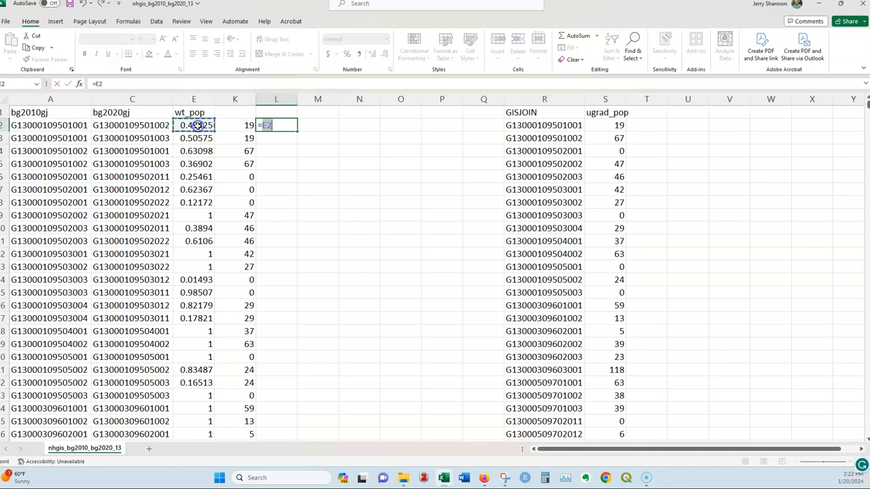
text(*)
click(249, 125)
key(Return)
click(282, 128)
double_click(297, 132)
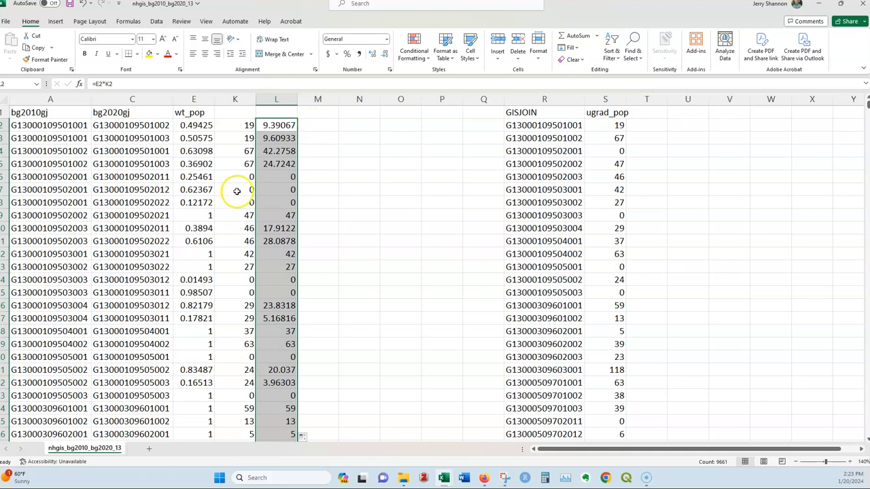
click(343, 147)
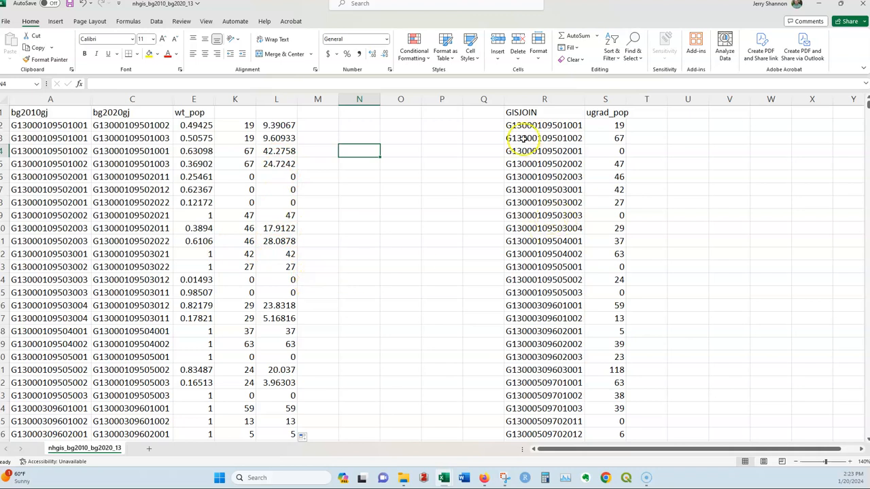
Step: Label the header of column K ugrad_pop10 and the header of column L ugrad_pop20
click(241, 116)
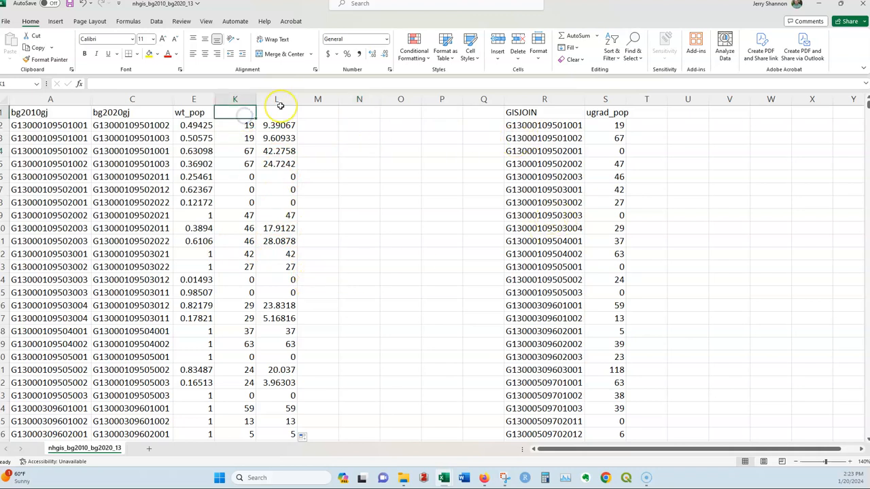
text(ugrad_pop1)
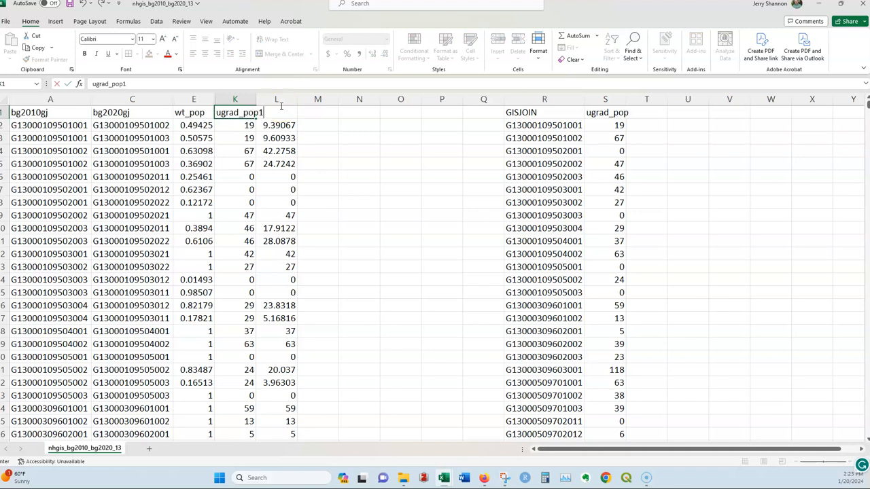
key(Tab)
text(ugrad)
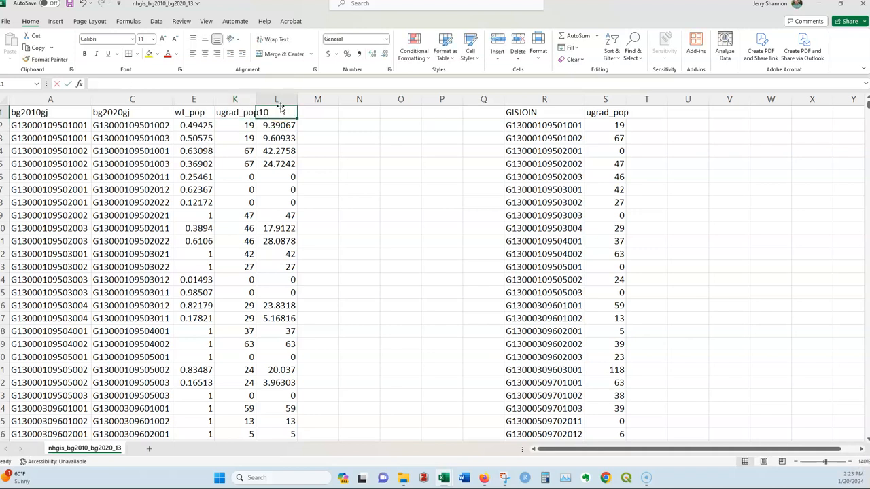
text(_pop20)
key(Return)
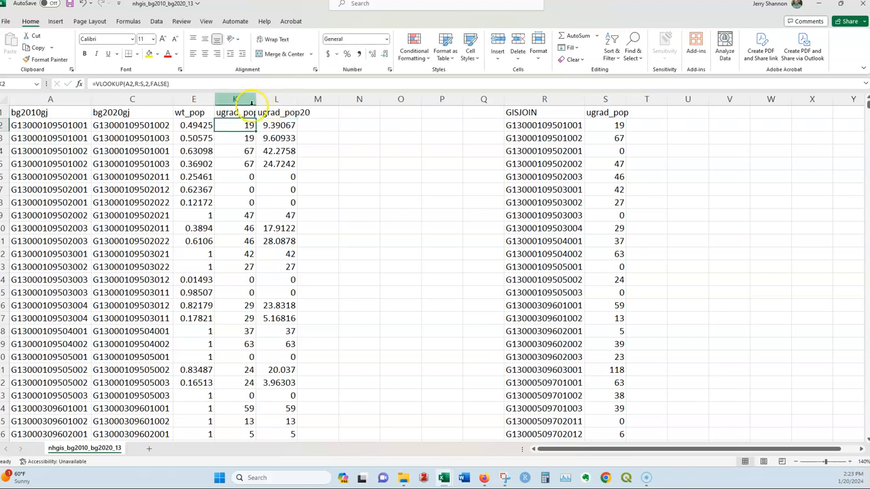
Step: Fit the widths of columns K and L to their contents
double_click(256, 99)
click(295, 113)
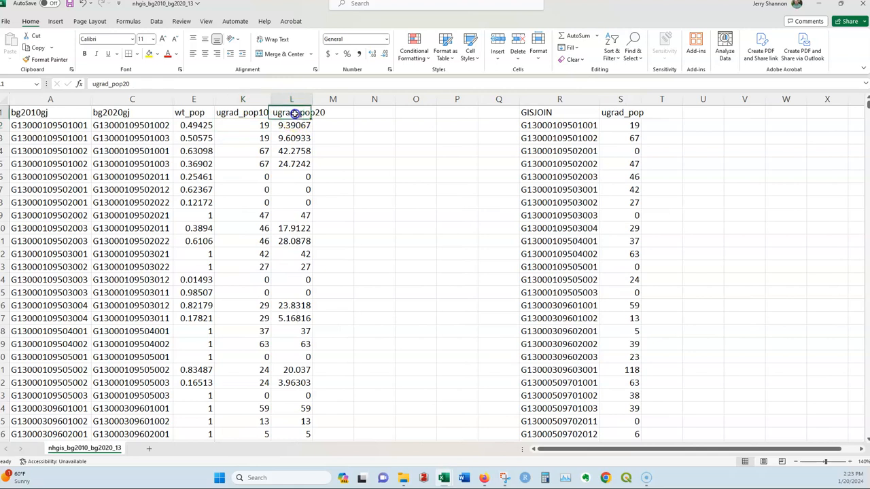
double_click(315, 99)
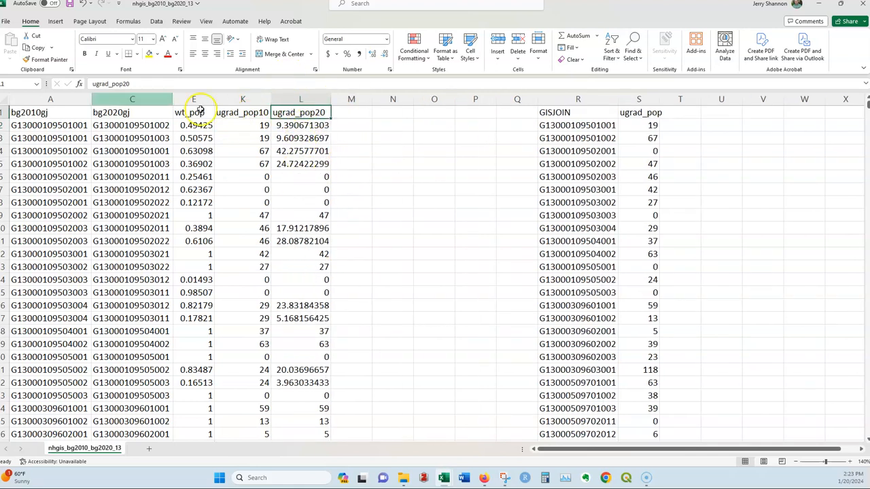
Step: Create a PivotTable on a new worksheet from the crosswalk data in columns A through L
drag(69, 98, 292, 94)
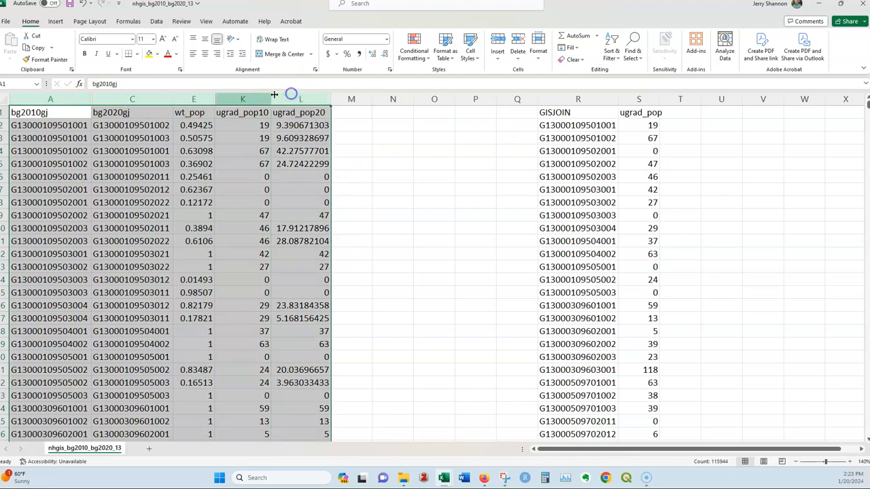
click(56, 21)
click(14, 45)
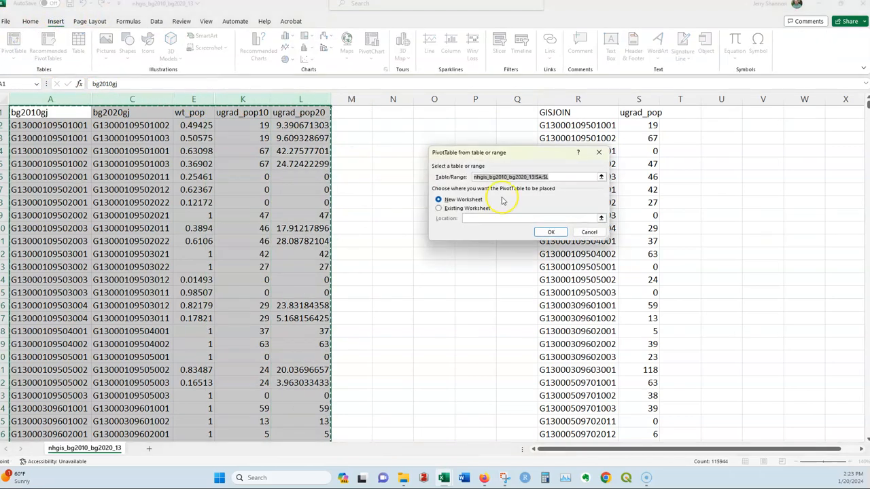
click(551, 232)
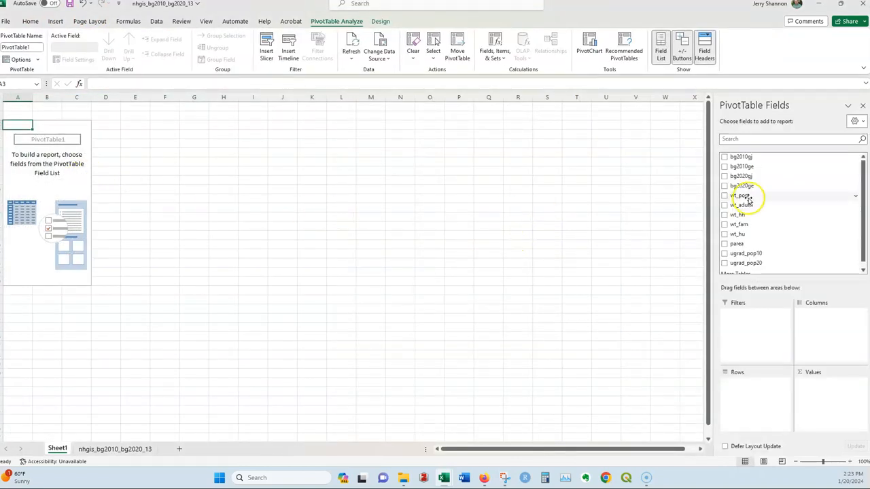
Step: Lay out the PivotTable with bg2020gj as the rows and ugrad_pop20 as the values
click(724, 176)
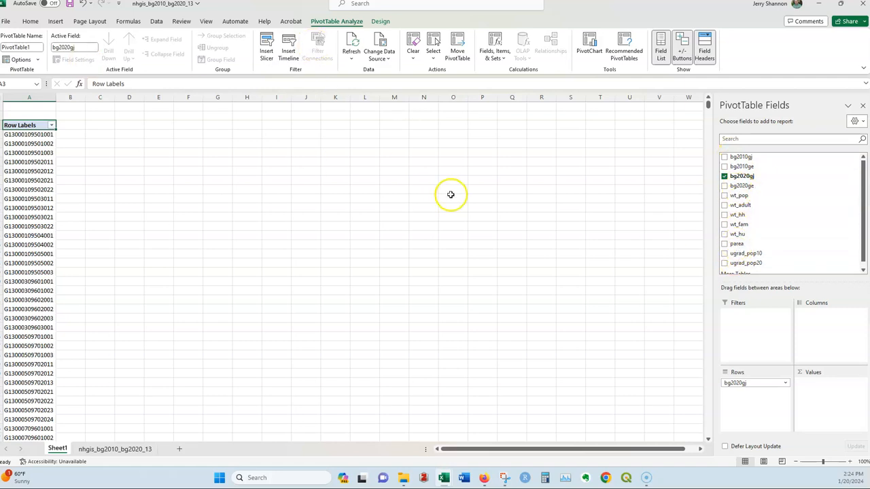
click(723, 263)
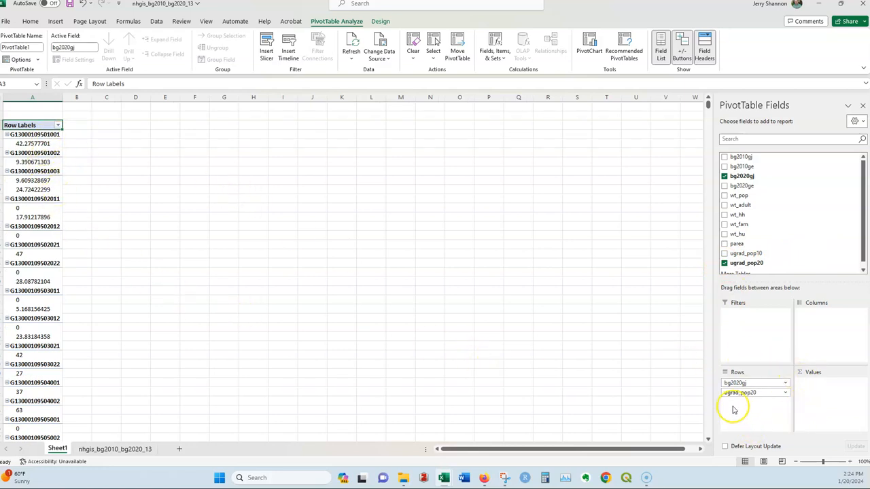
drag(739, 393, 820, 383)
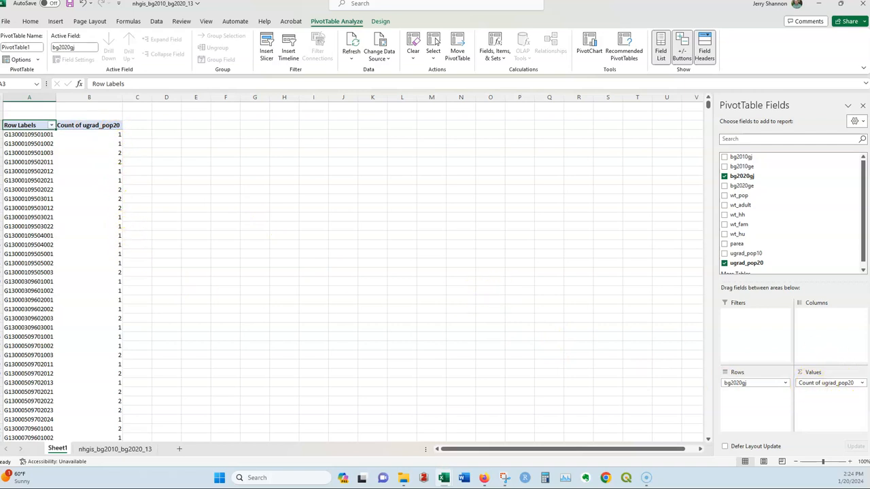
Step: Summarize the PivotTable's ugrad_pop20 value field by Sum
click(861, 383)
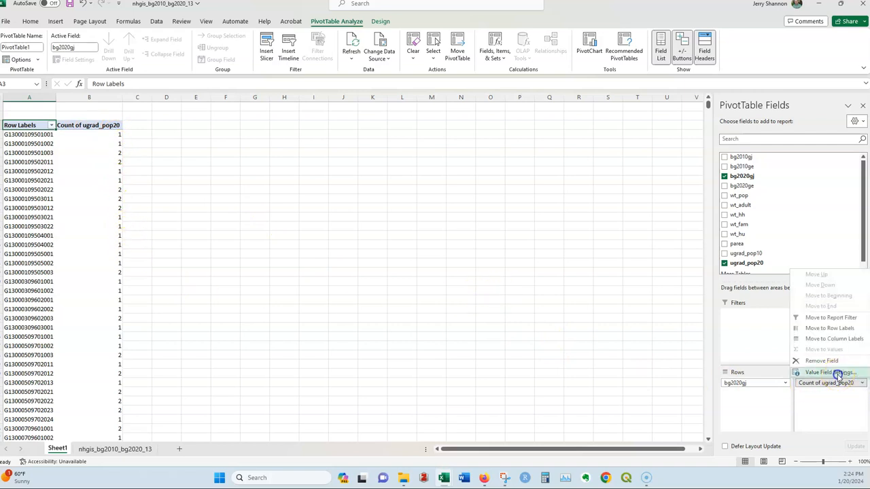
click(838, 373)
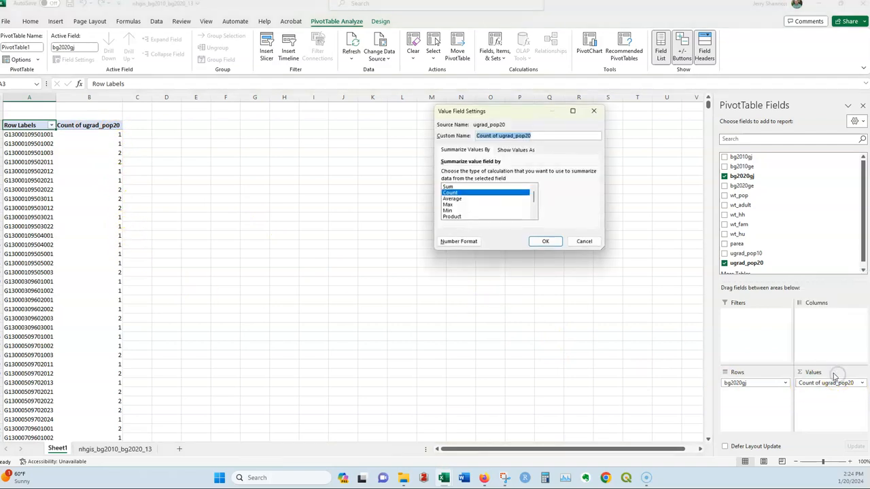
click(448, 187)
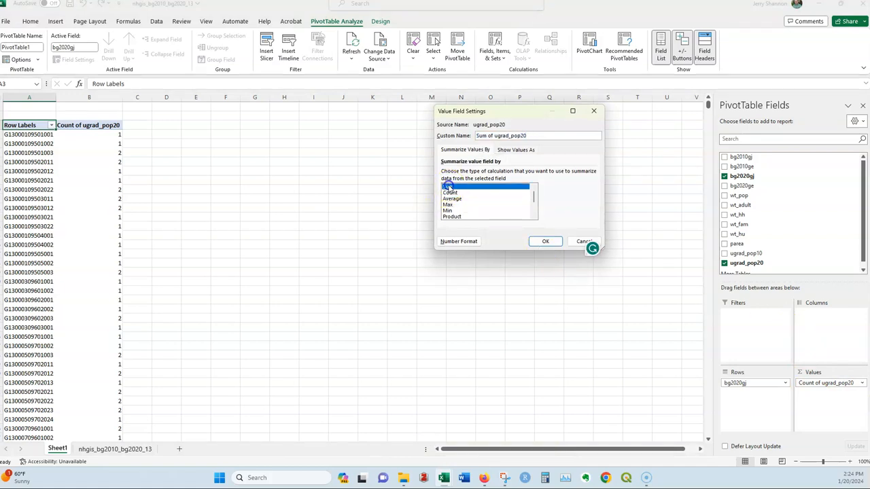
click(545, 242)
click(820, 385)
click(861, 384)
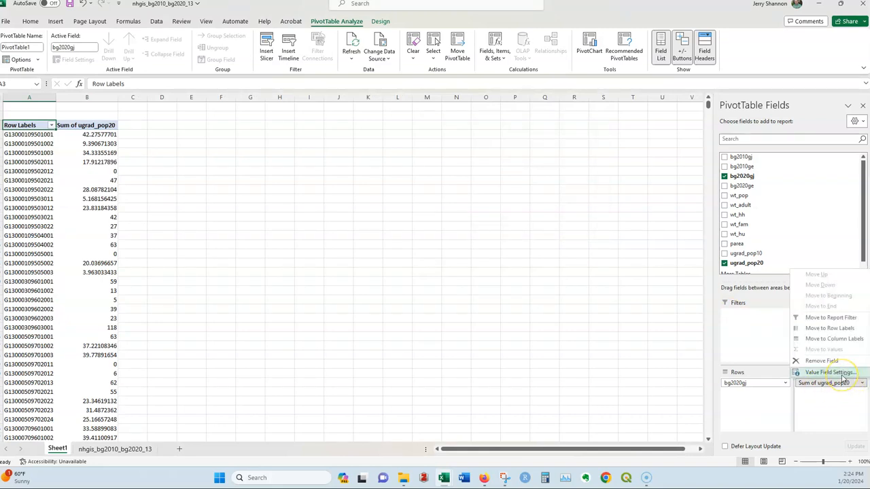
click(134, 162)
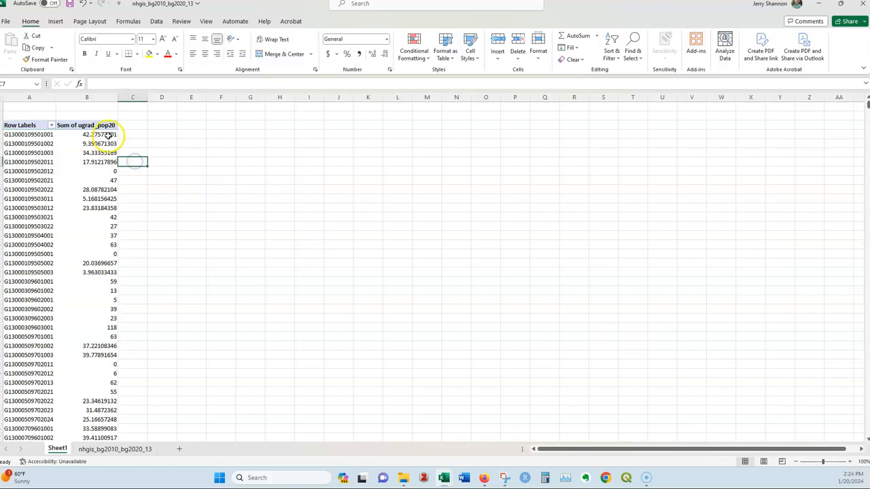
click(107, 136)
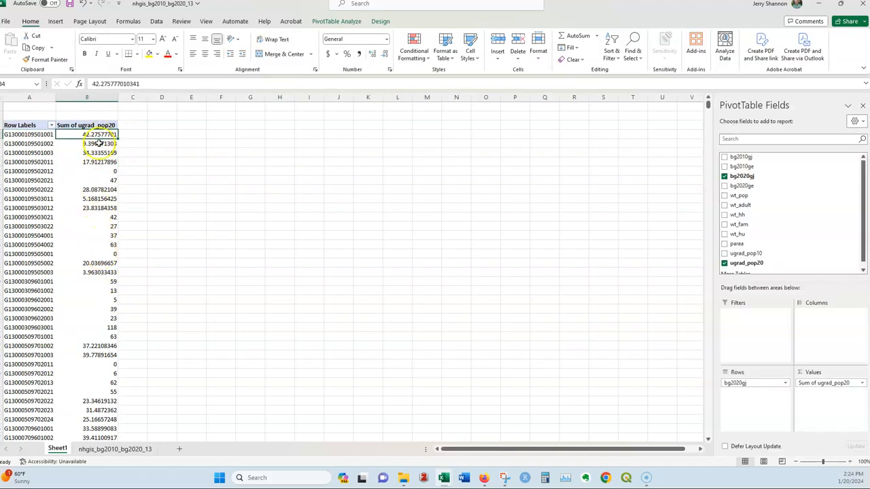